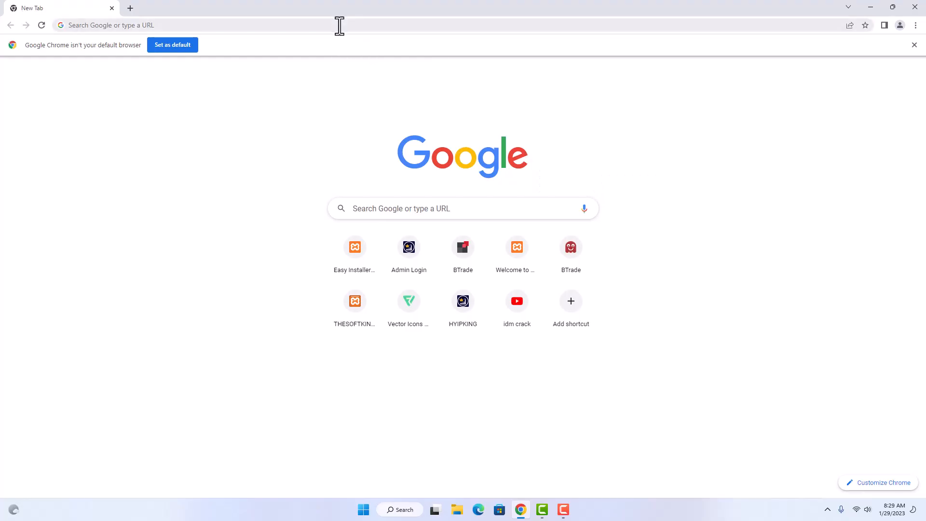
Search Google for virtualbox and open the official Oracle VM VirtualBox site.
left_click(340, 26)
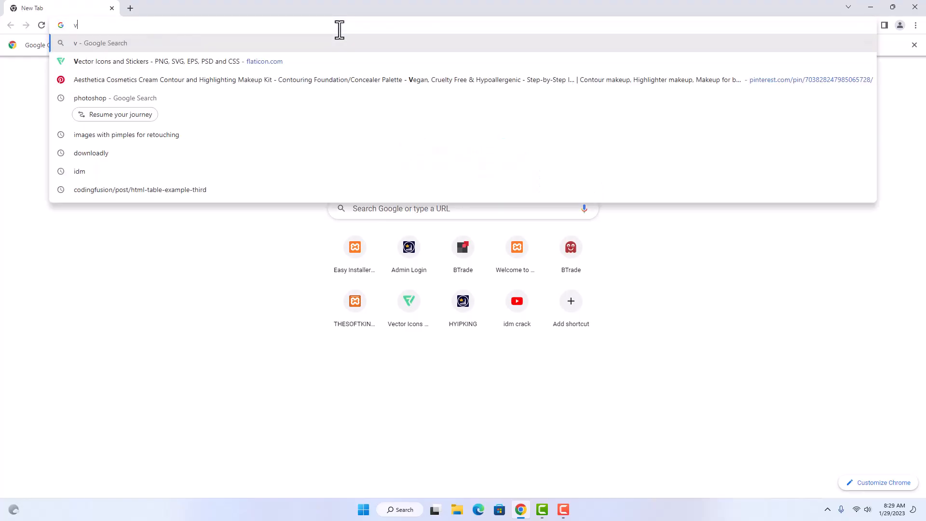
type("virt")
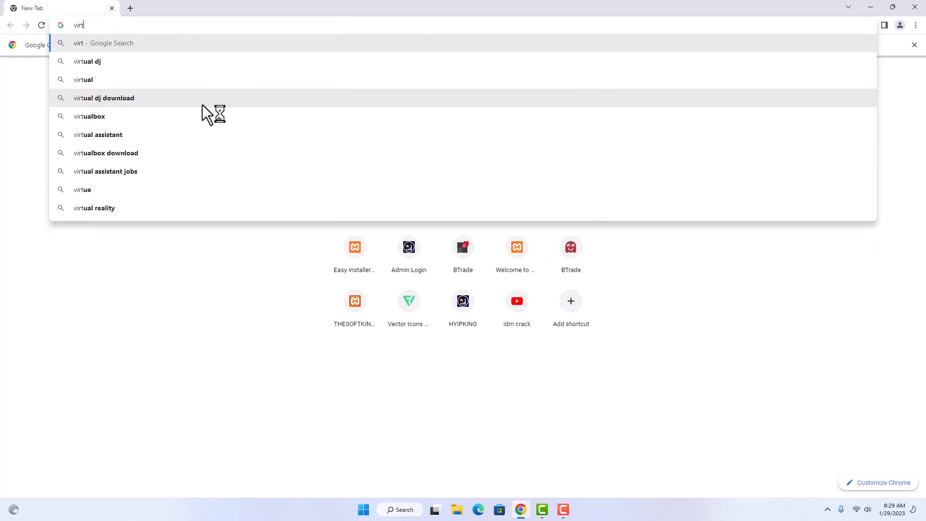
left_click(174, 120)
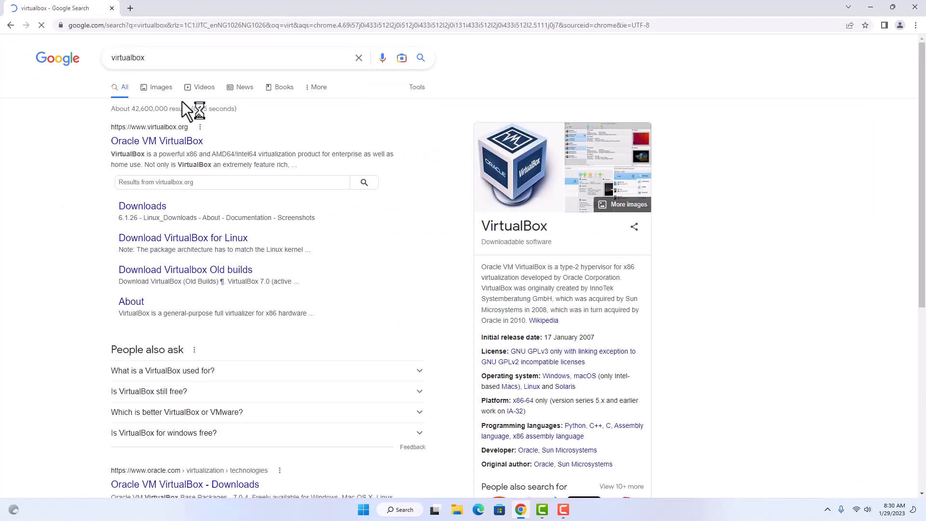
left_click(178, 152)
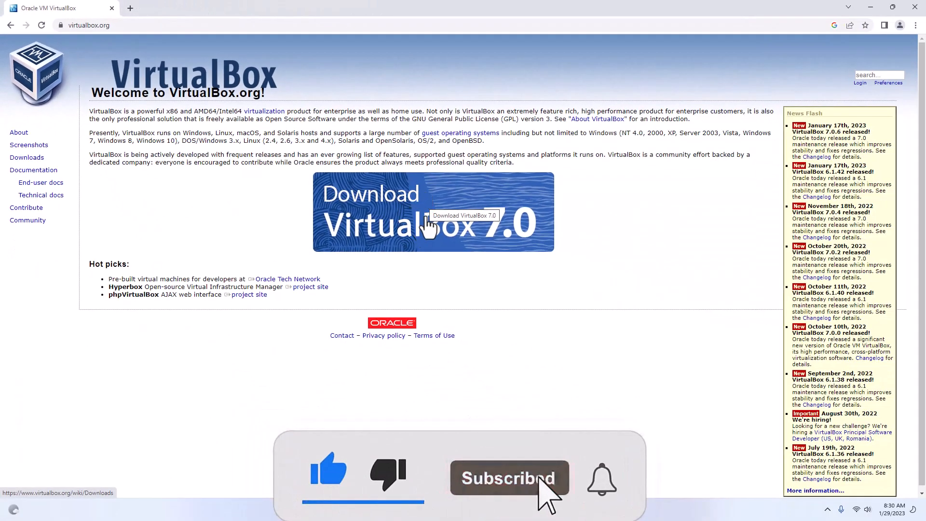
Download the VirtualBox 7.0 installer for Windows hosts and run it.
left_click(427, 217)
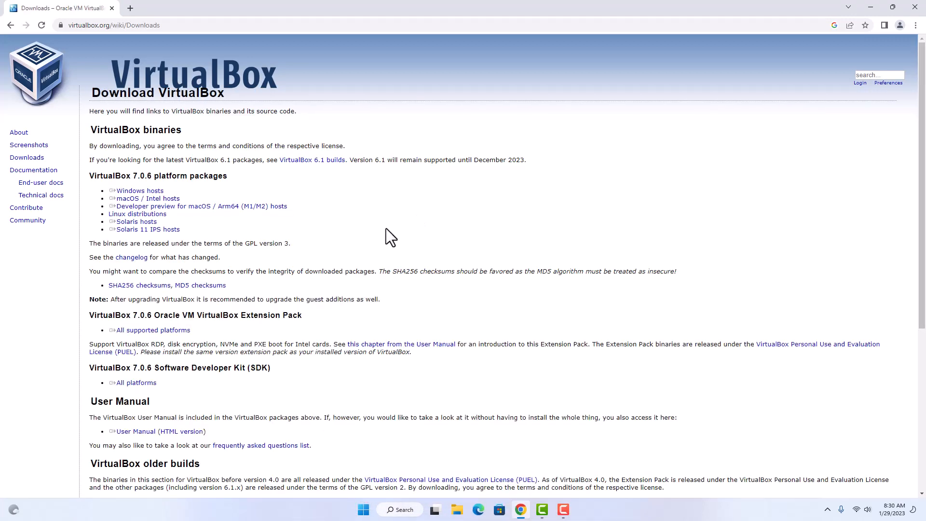
left_click(155, 192)
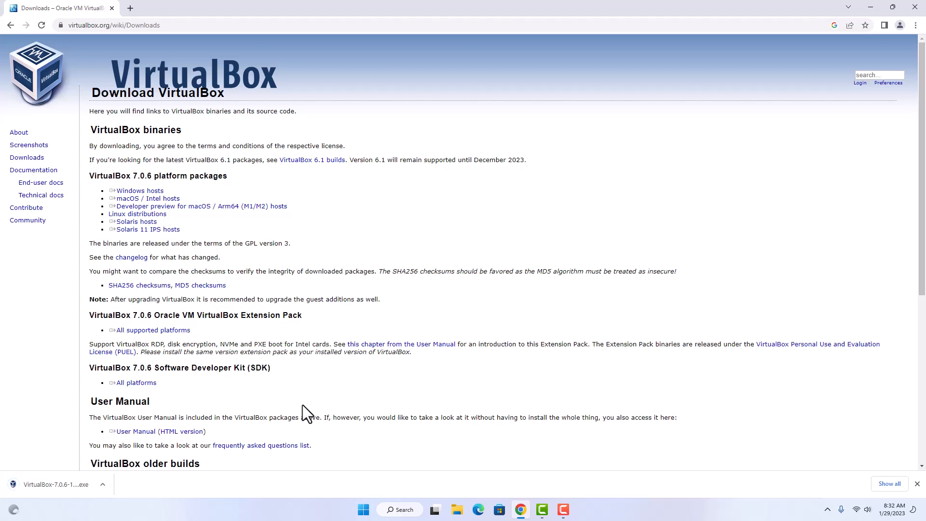
left_click(103, 483)
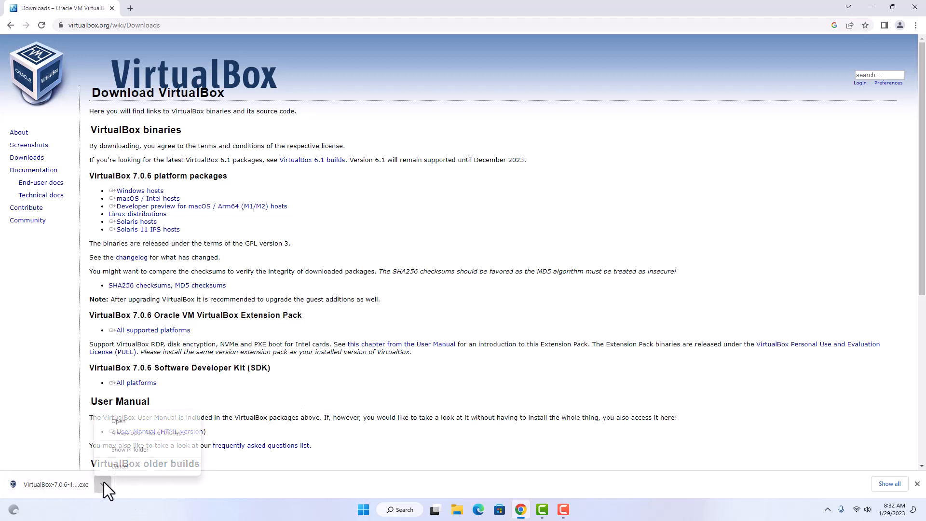
left_click(124, 420)
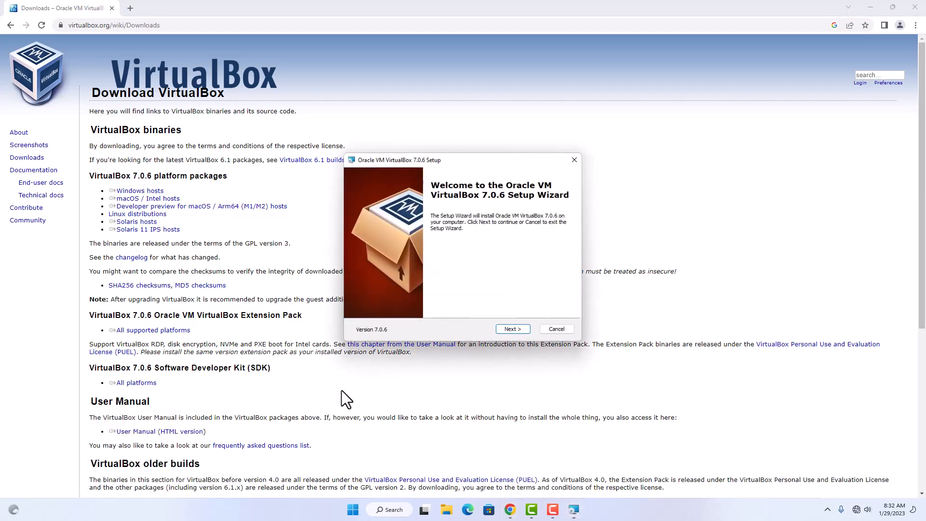
Install VirtualBox 7.0.6 with default features, accepting the network reset and missing Python warnings.
left_click(519, 328)
left_click(511, 329)
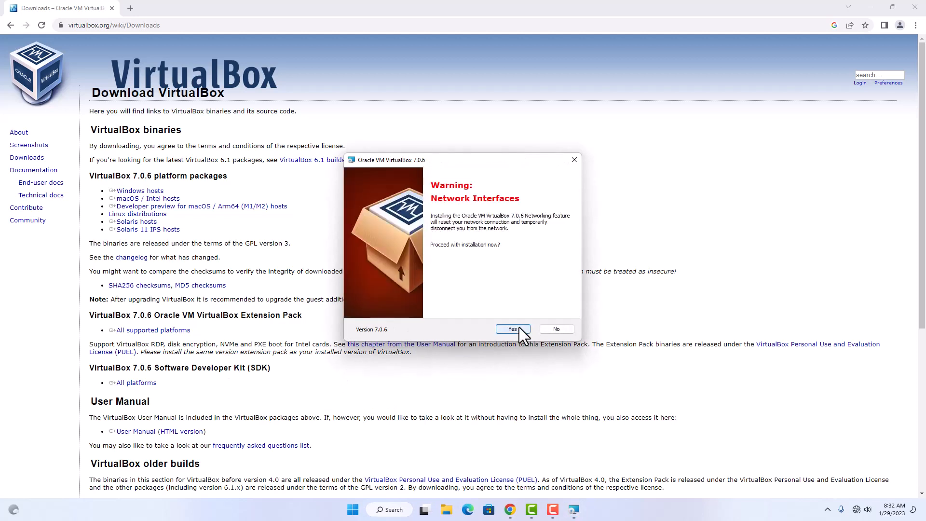
left_click(513, 328)
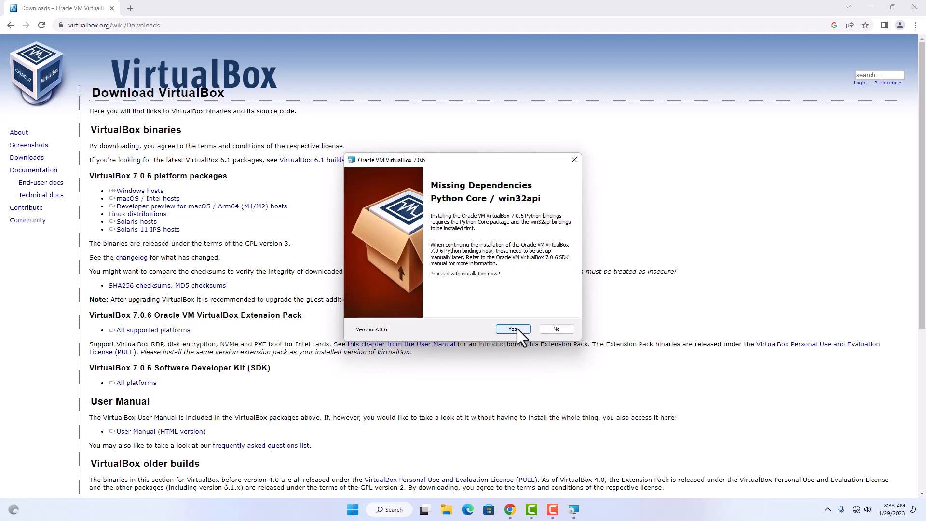
left_click(513, 329)
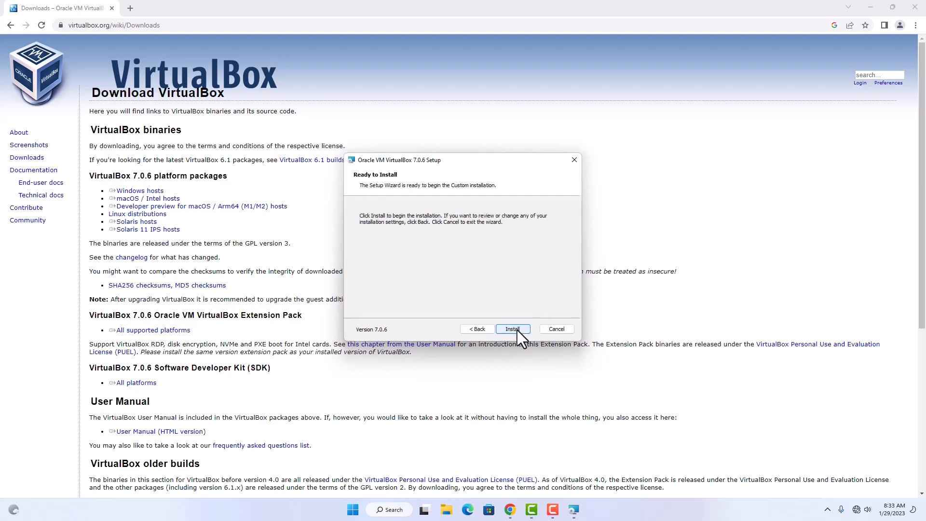
left_click(513, 329)
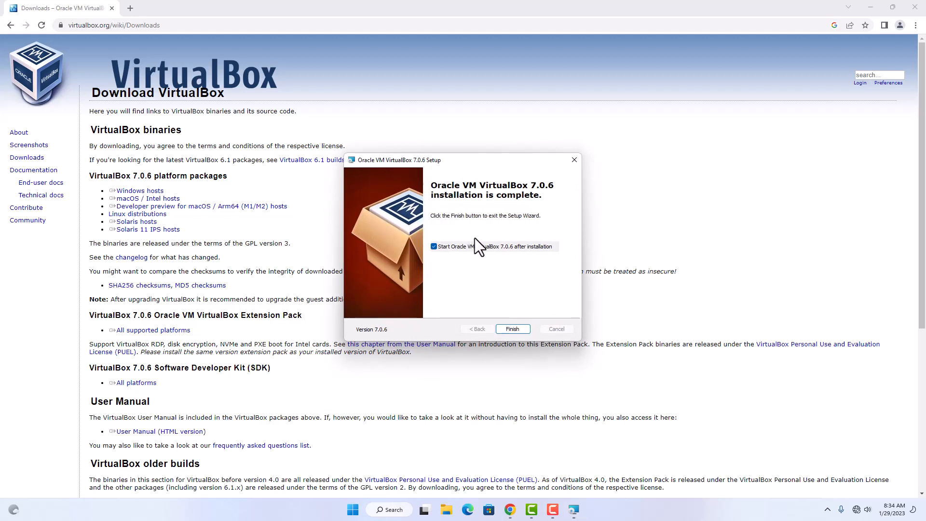
left_click(514, 329)
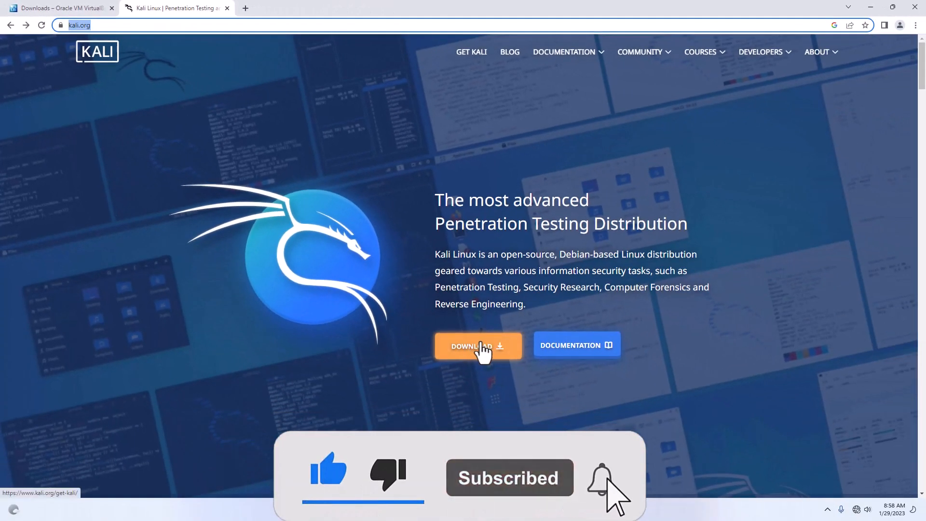
Download the 64-bit Kali Linux installer image from kali.org, then minimize Chrome.
left_click(485, 348)
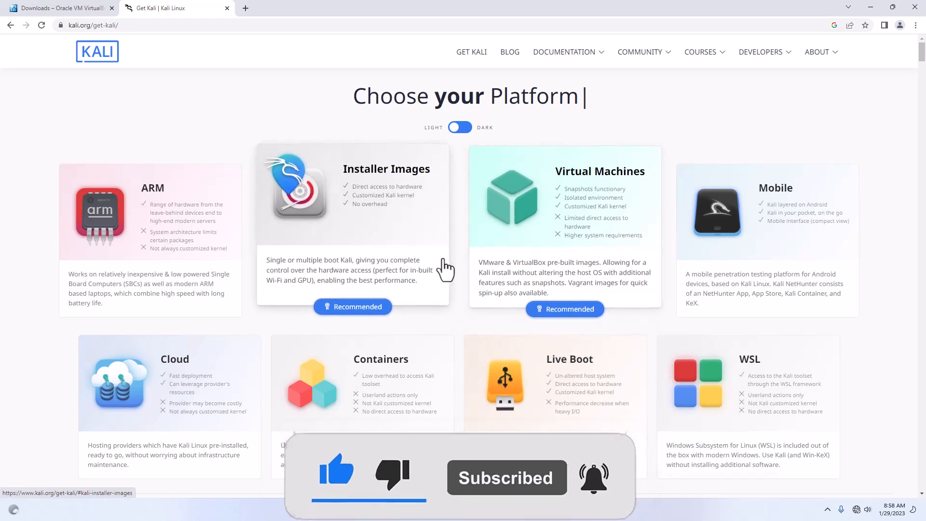
scroll(416, 285, "down", 1)
left_click(416, 285)
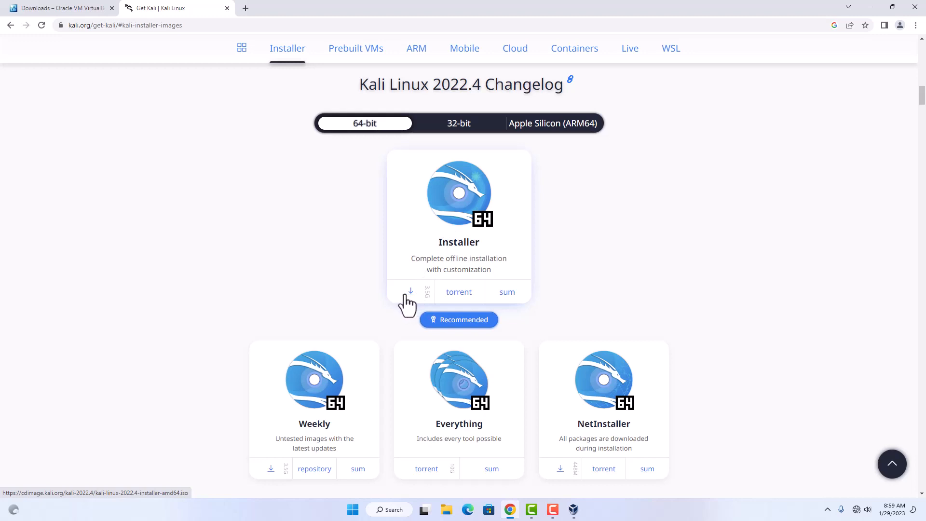
left_click(871, 8)
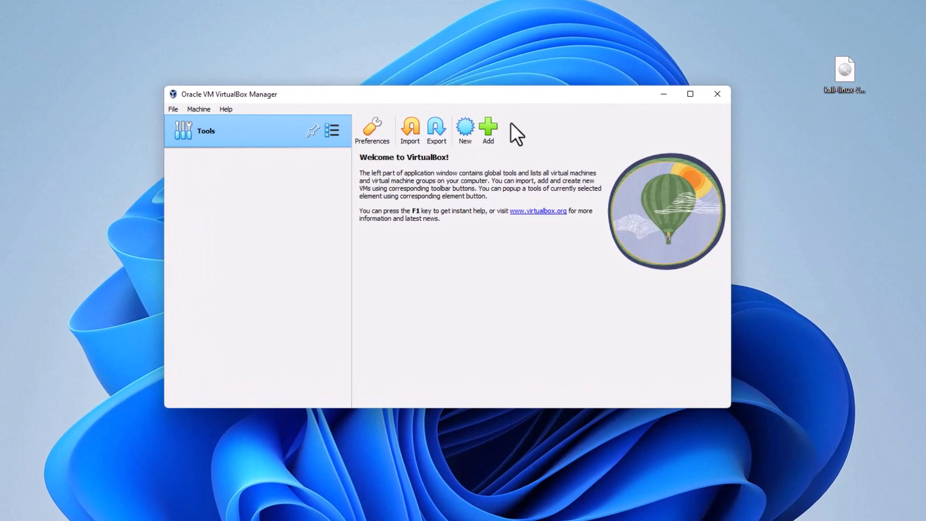
Create a new VM named 'Kali Linux', type Linux, version Debian (64-bit), and continue.
left_click(467, 128)
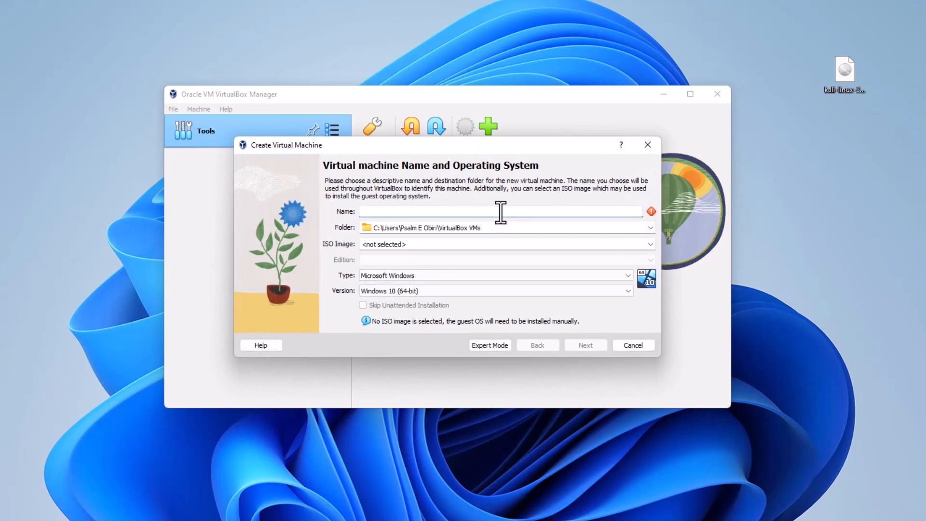
left_click(501, 213)
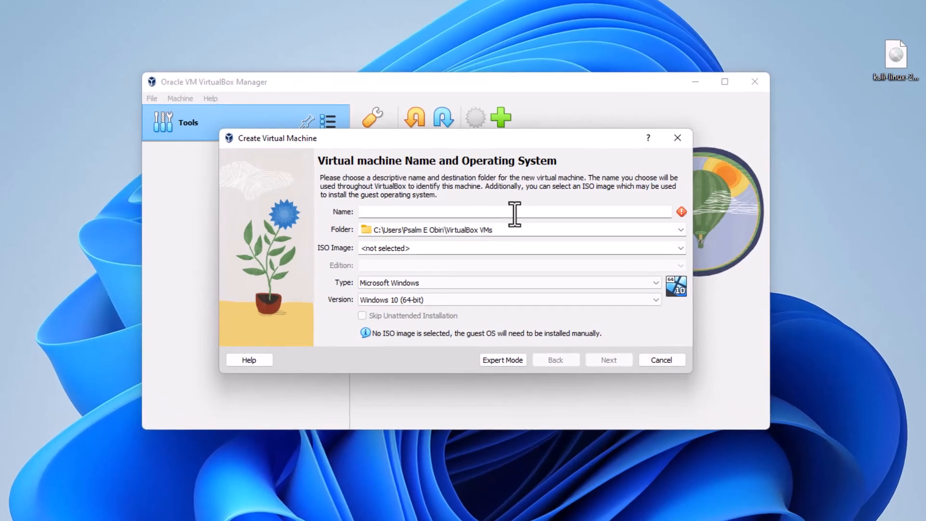
type("Kali Linux")
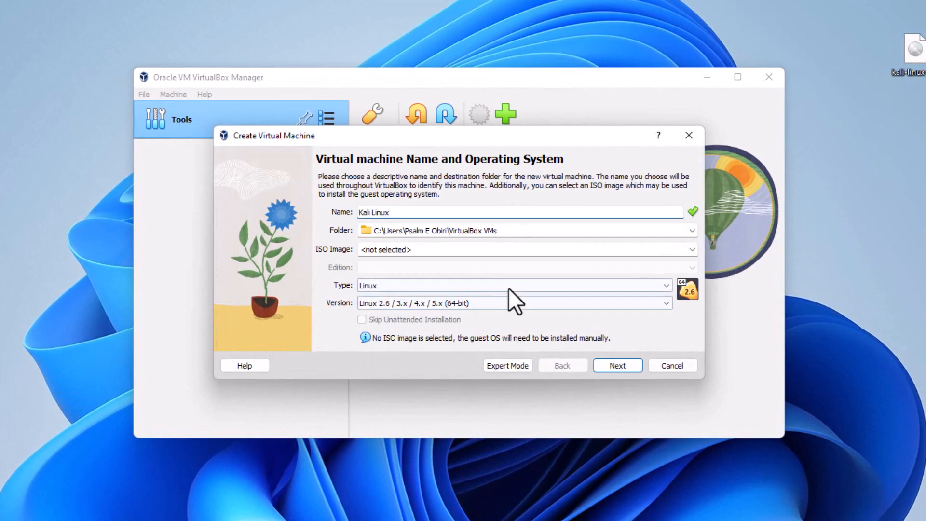
left_click(639, 286)
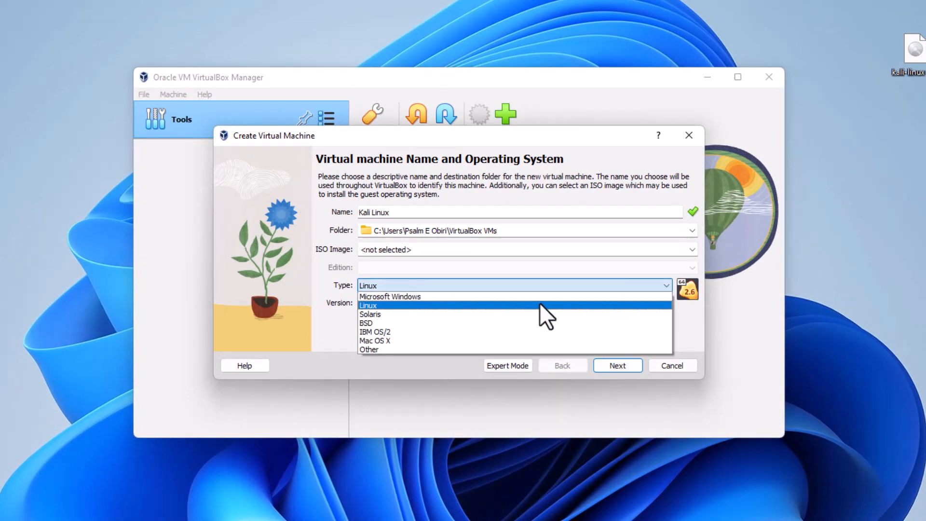
left_click(540, 305)
left_click(609, 303)
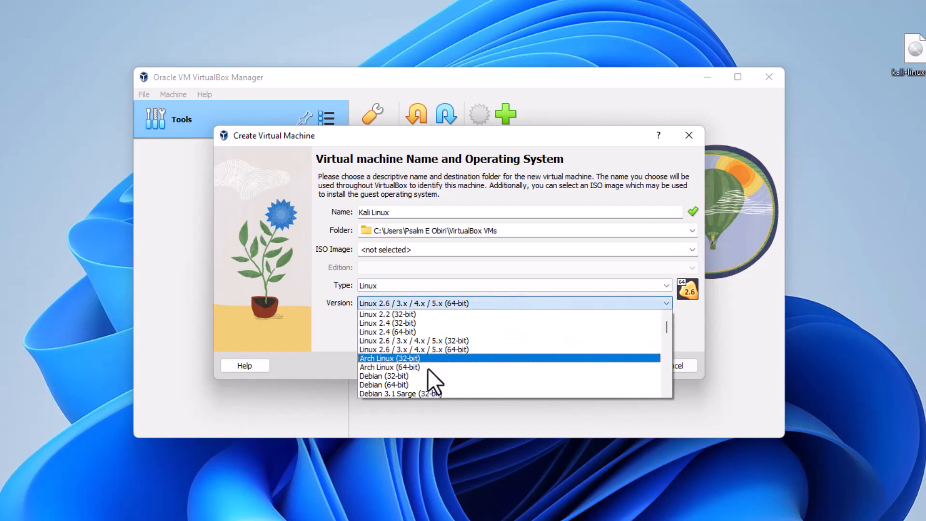
left_click(413, 385)
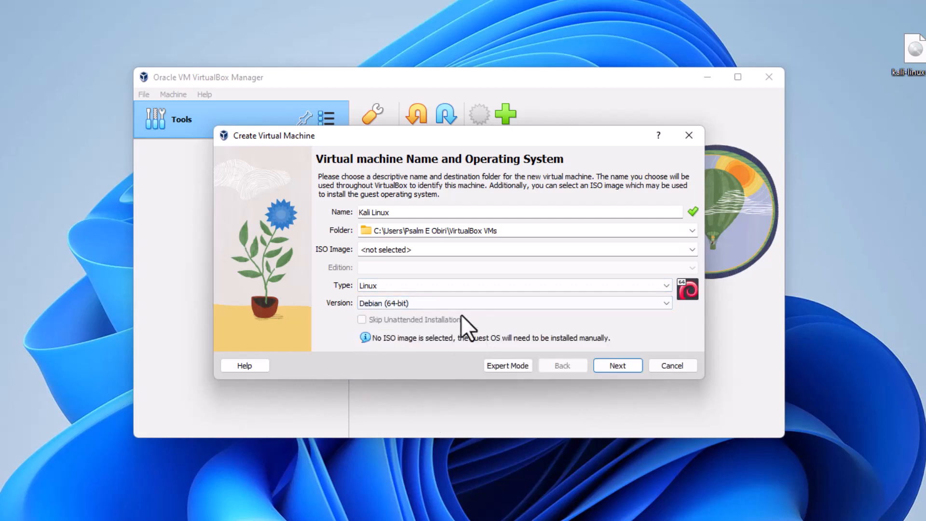
left_click(614, 365)
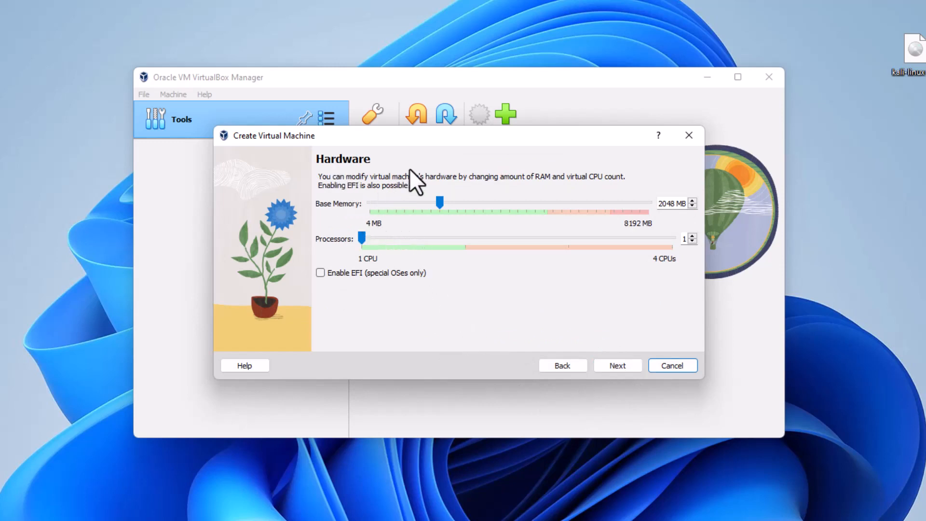
Accept 2048 MB memory, one CPU and a 20 GB disk, and create the machine.
left_click(361, 245)
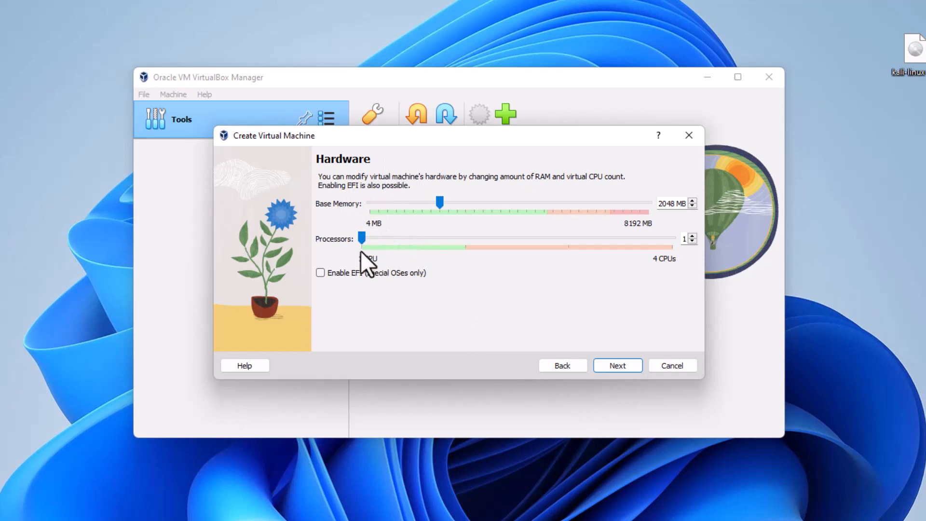
left_click(616, 366)
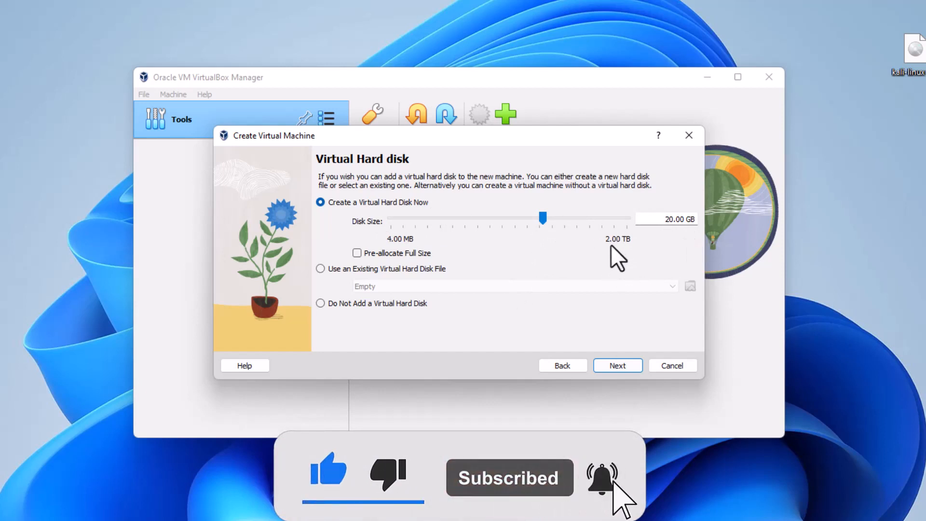
left_click(623, 366)
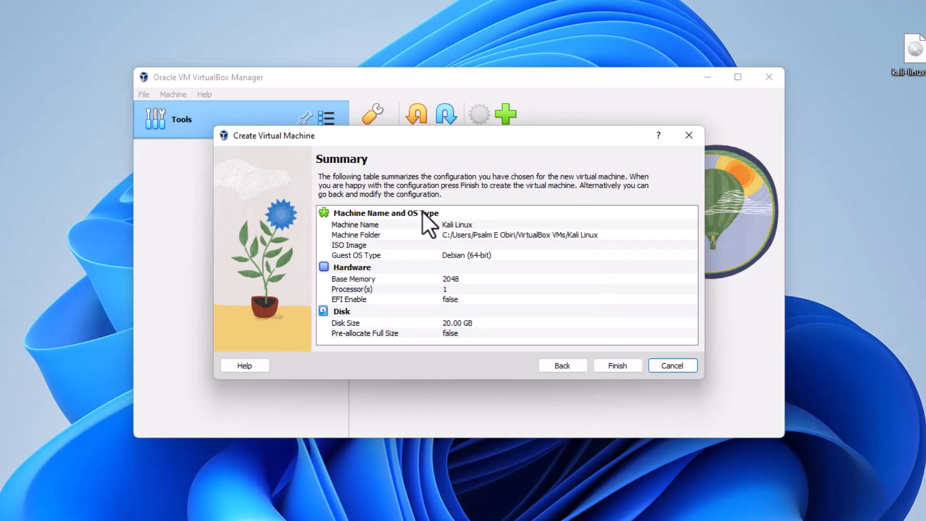
left_click(614, 369)
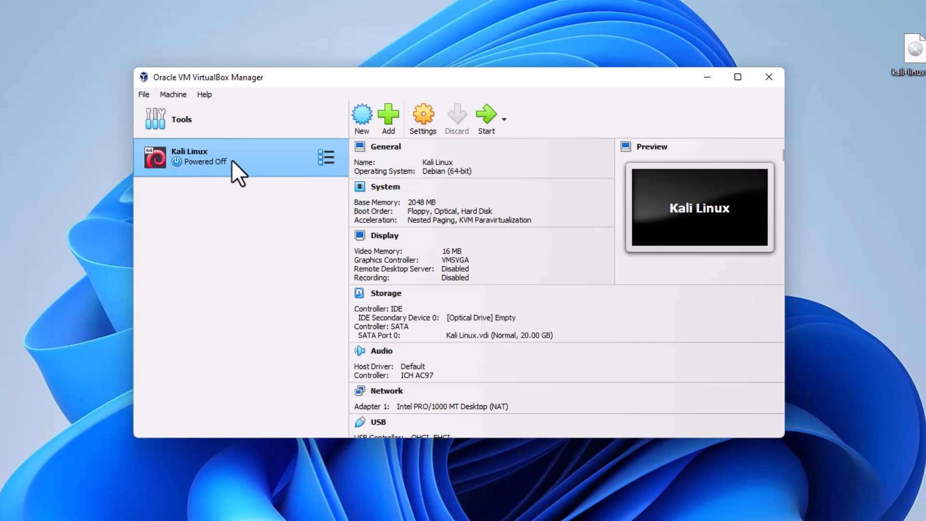
Attach kali-linux-2022.2-installer-amd64.iso from the Desktop to the empty optical drive and save settings.
left_click(425, 120)
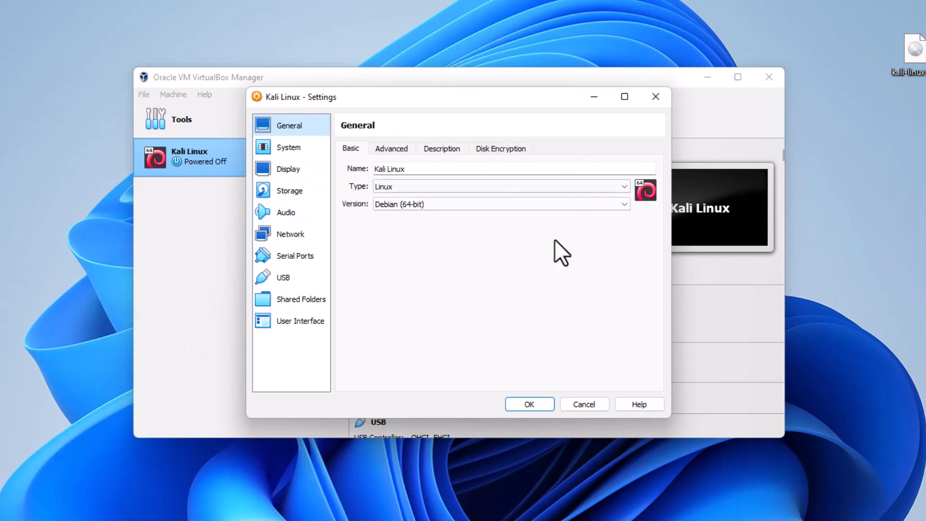
left_click(281, 189)
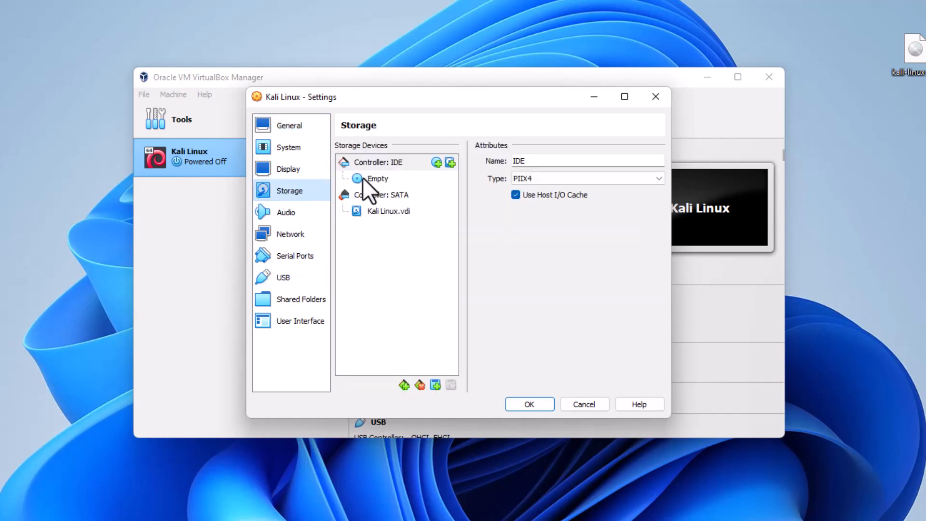
left_click(378, 178)
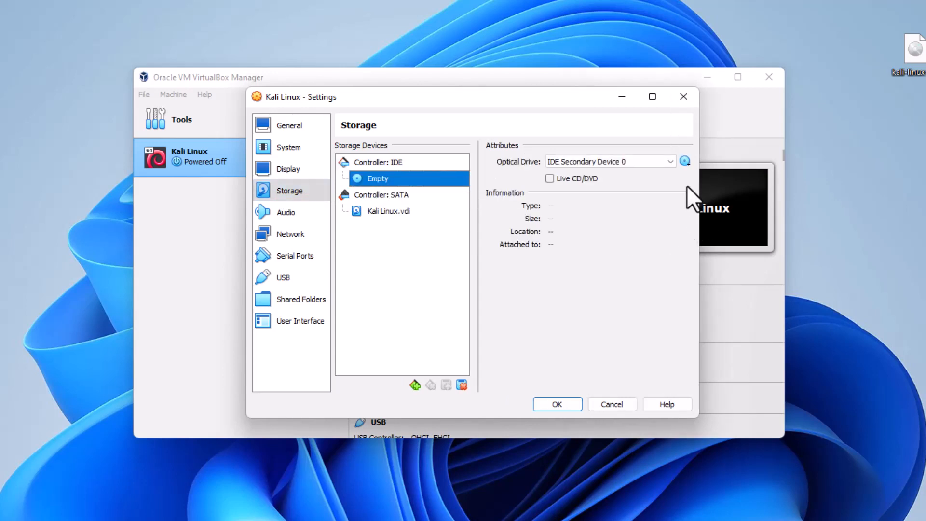
left_click(686, 162)
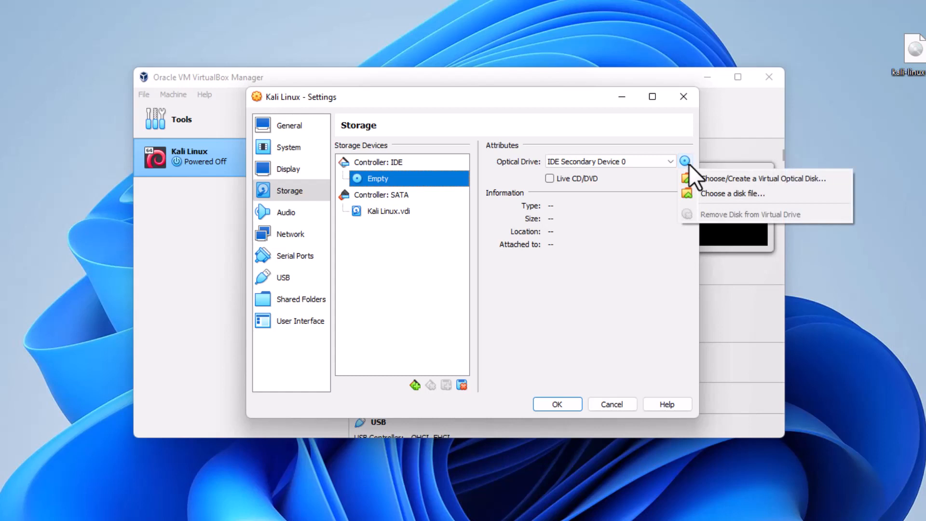
left_click(746, 193)
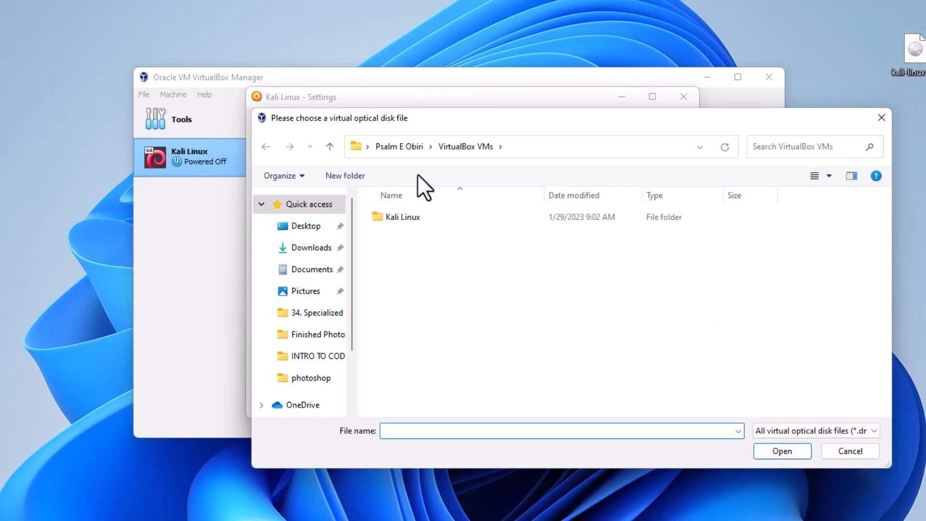
left_click(310, 227)
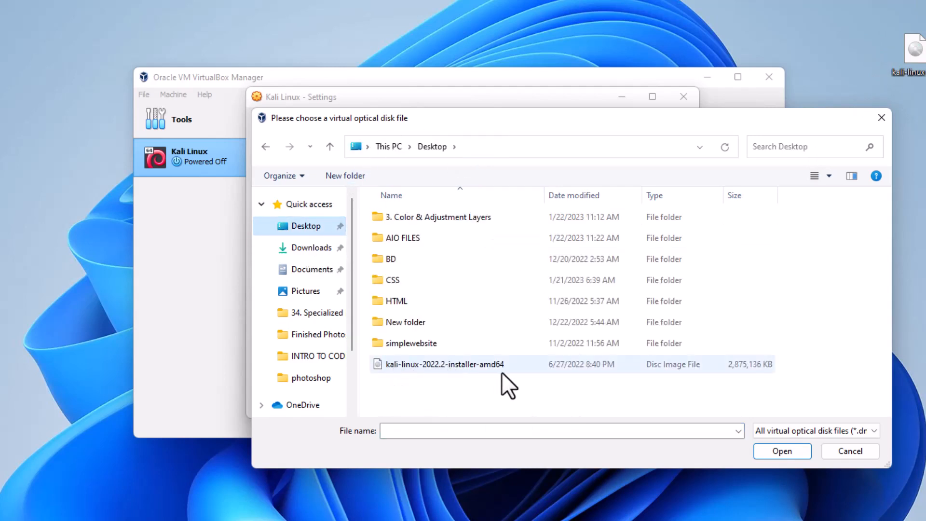
left_click(454, 364)
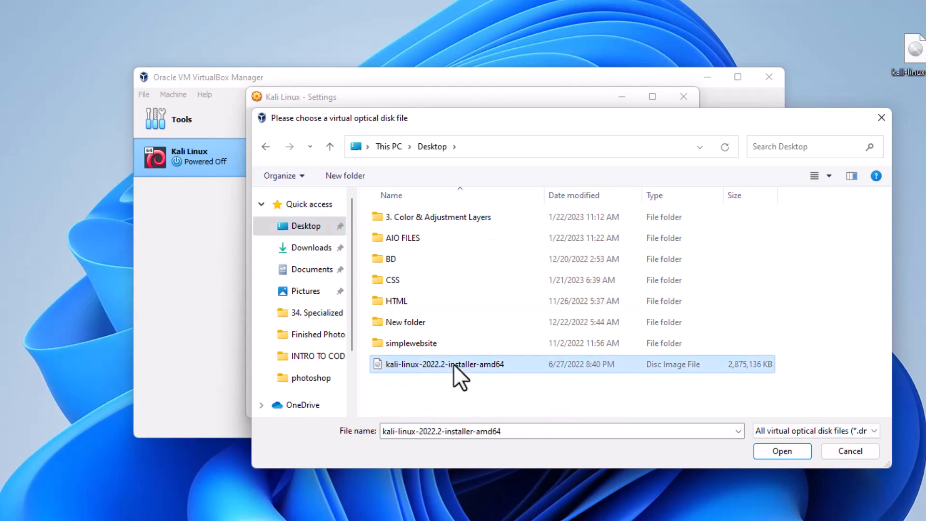
left_click(786, 452)
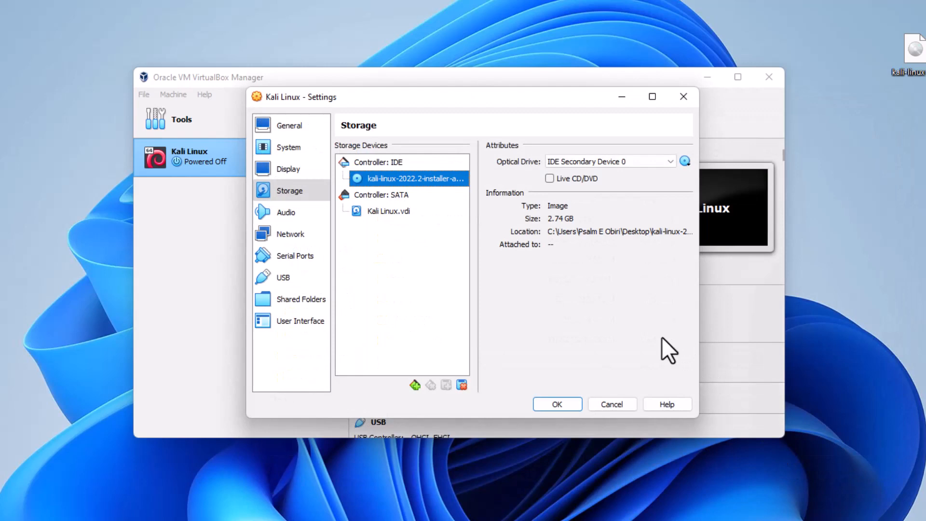
left_click(557, 404)
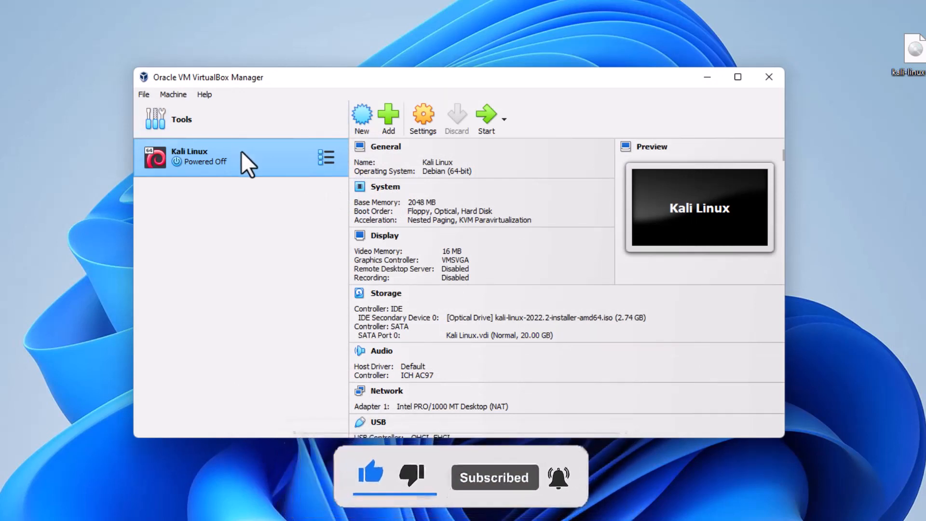
Start the Kali Linux VM, choose Graphical install, and dismiss the mouse capture and notification messages.
left_click(485, 115)
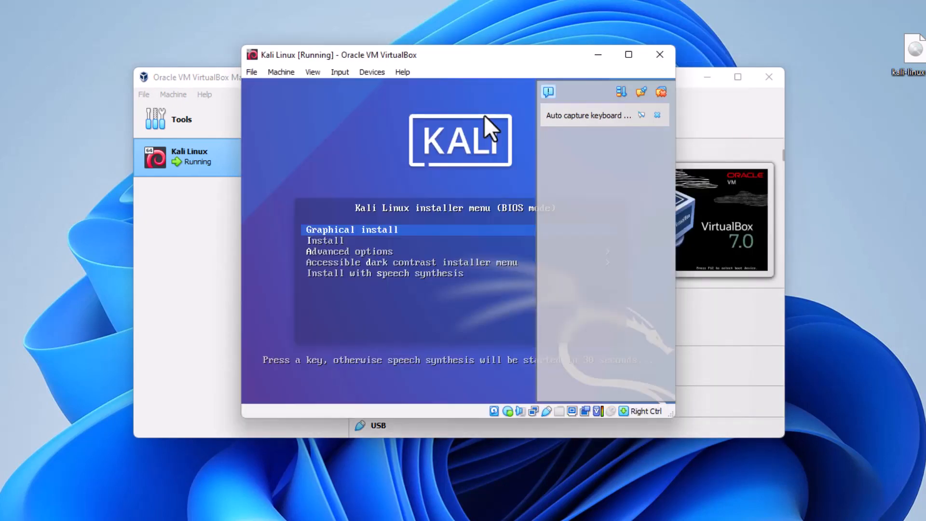
left_click(387, 228)
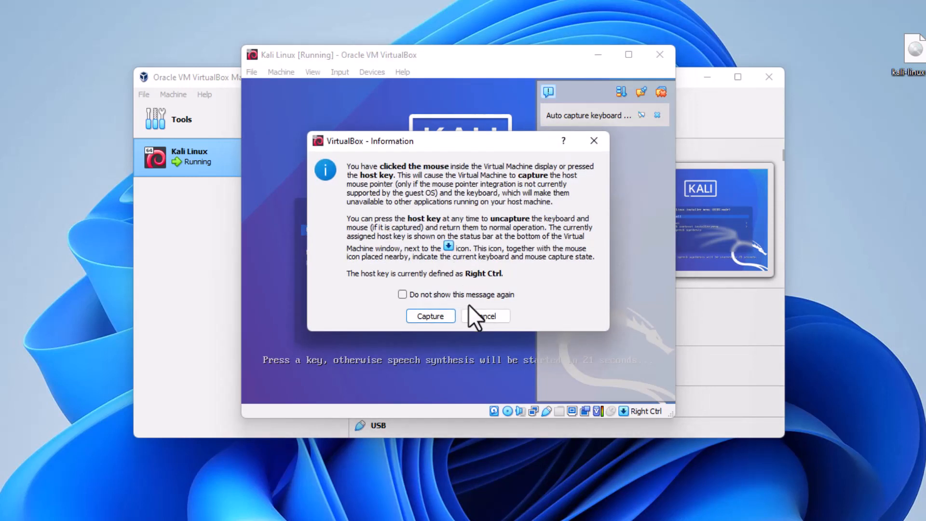
left_click(475, 316)
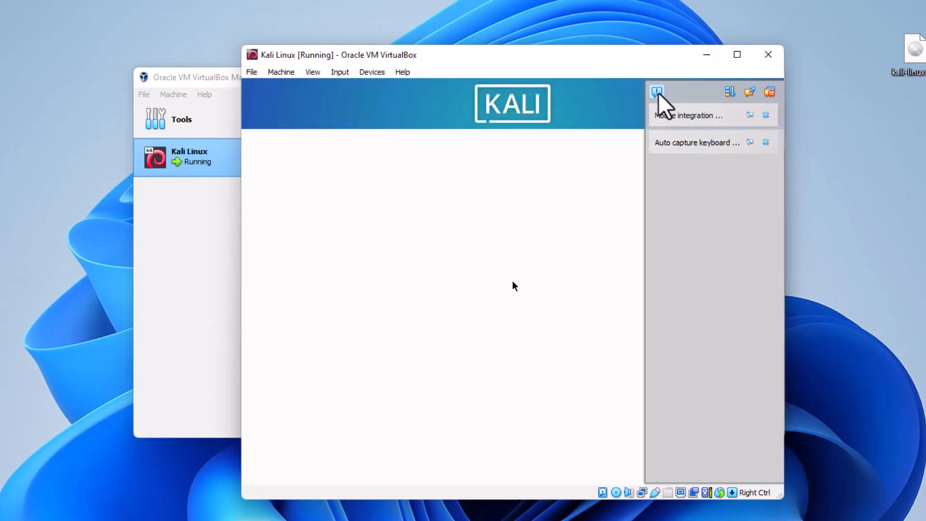
left_click(659, 93)
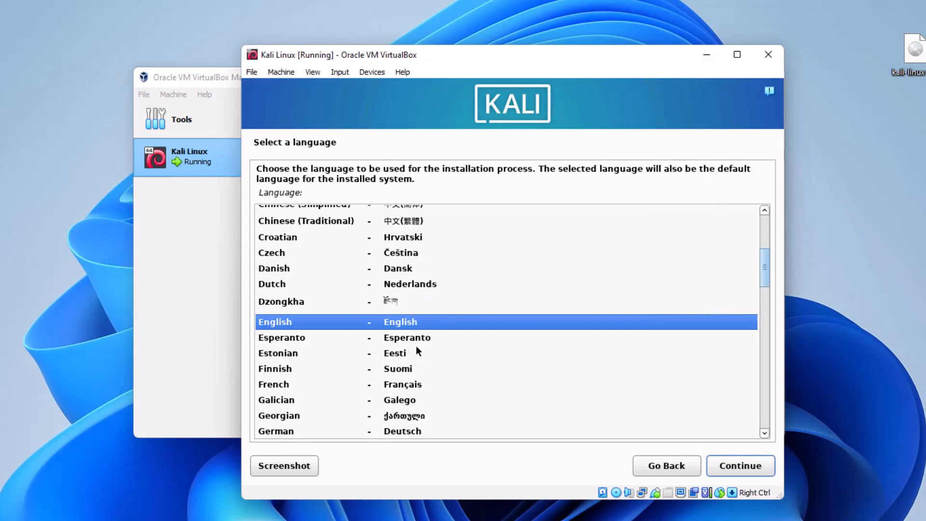
Keep English, United States, American English keymap, blank name server, hostname kali and empty domain.
left_click(735, 466)
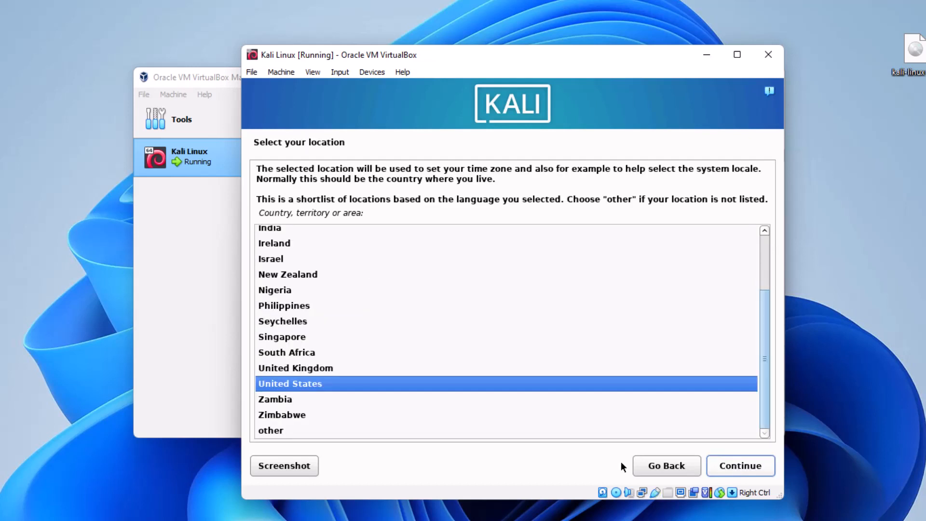
left_click(733, 466)
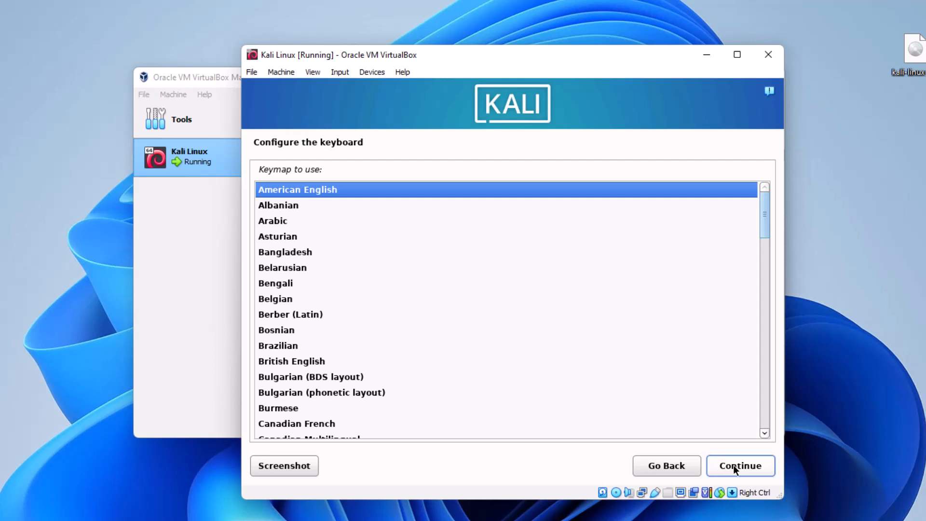
left_click(734, 465)
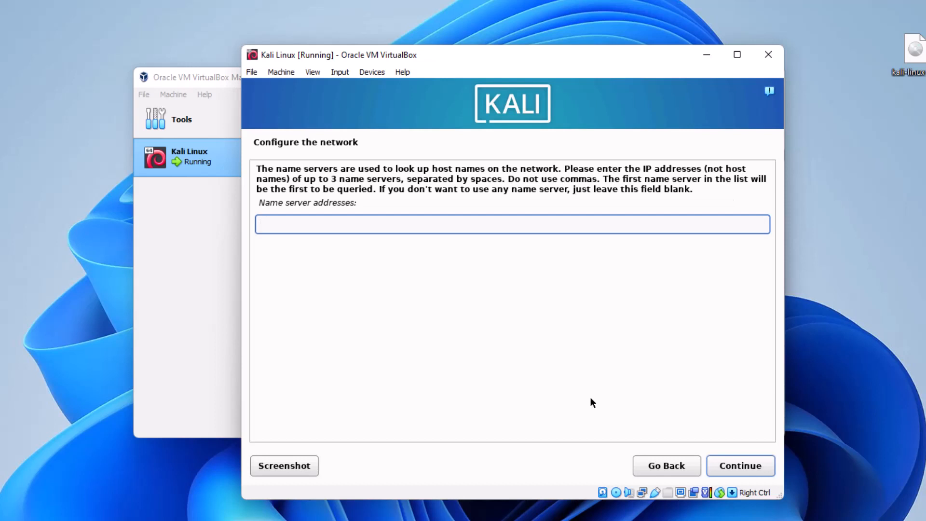
left_click(734, 466)
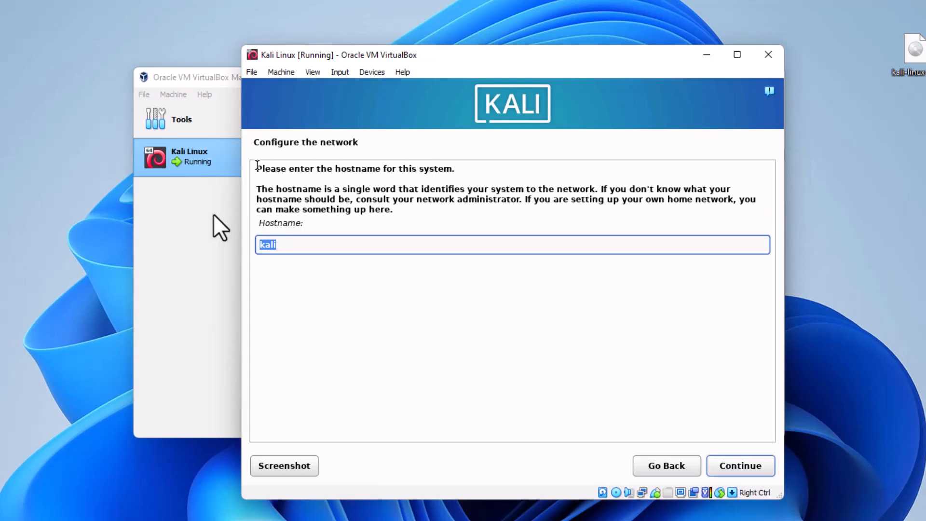
left_click(743, 466)
left_click(747, 465)
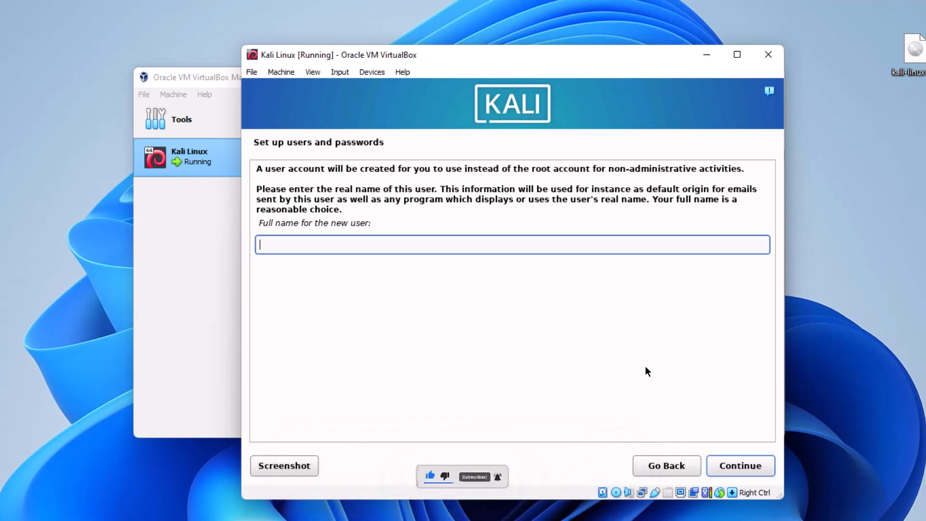
Enter the new user's full name and accept the suggested username.
type("ha")
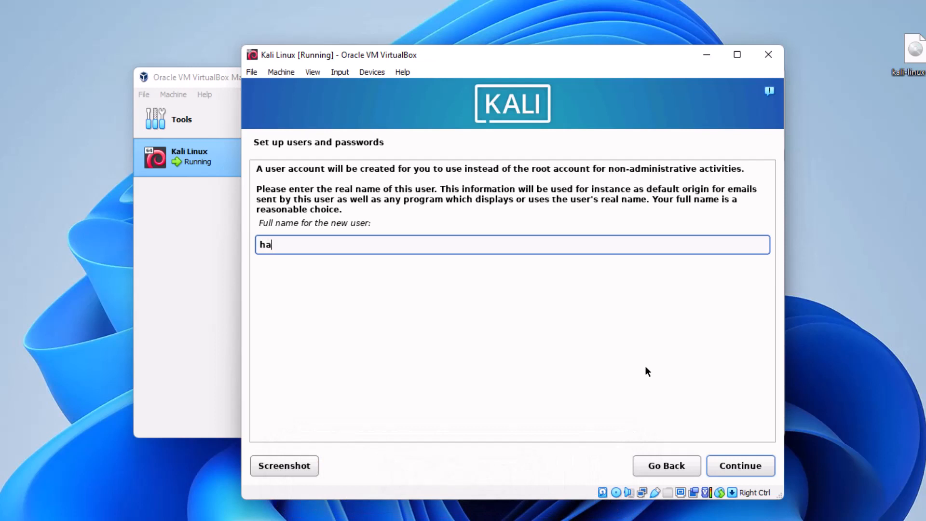
type("cker")
left_click(738, 465)
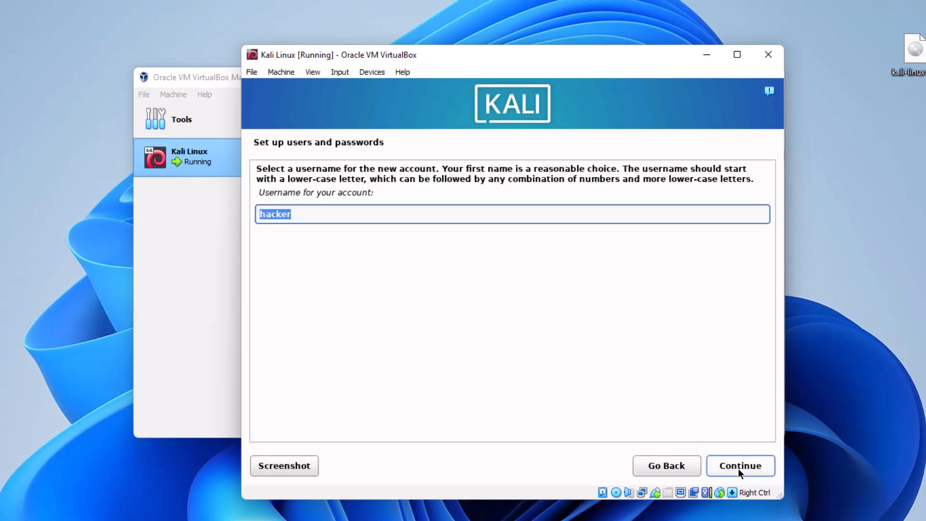
left_click(739, 467)
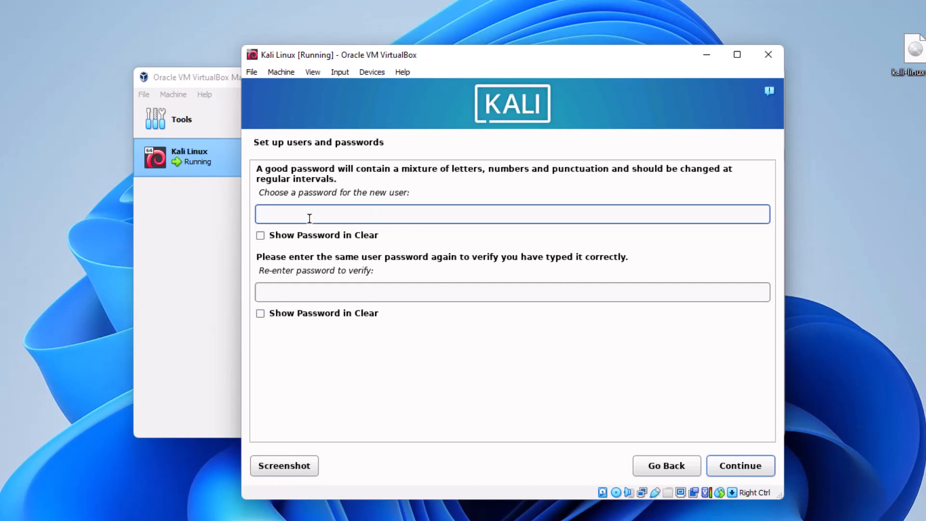
Enter and confirm the user account password.
type("password")
left_click(311, 293)
type("pass")
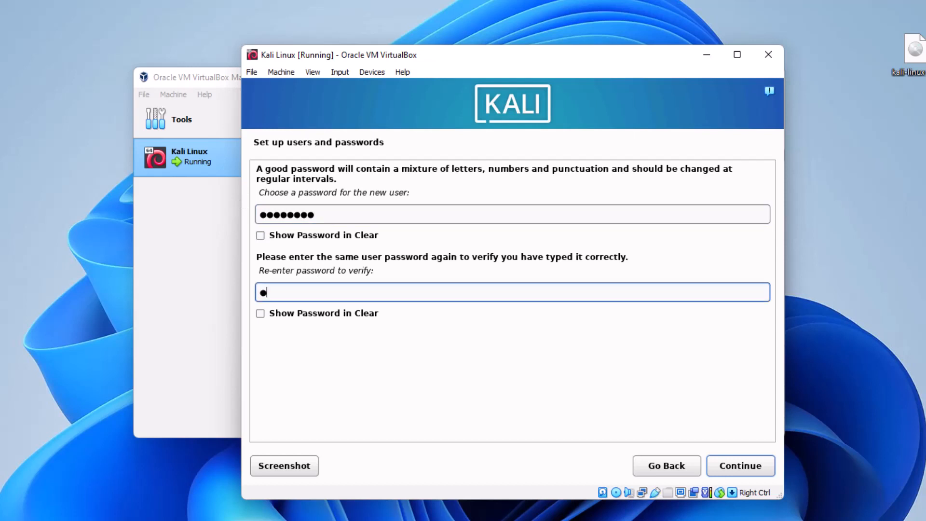
type("word")
left_click(756, 469)
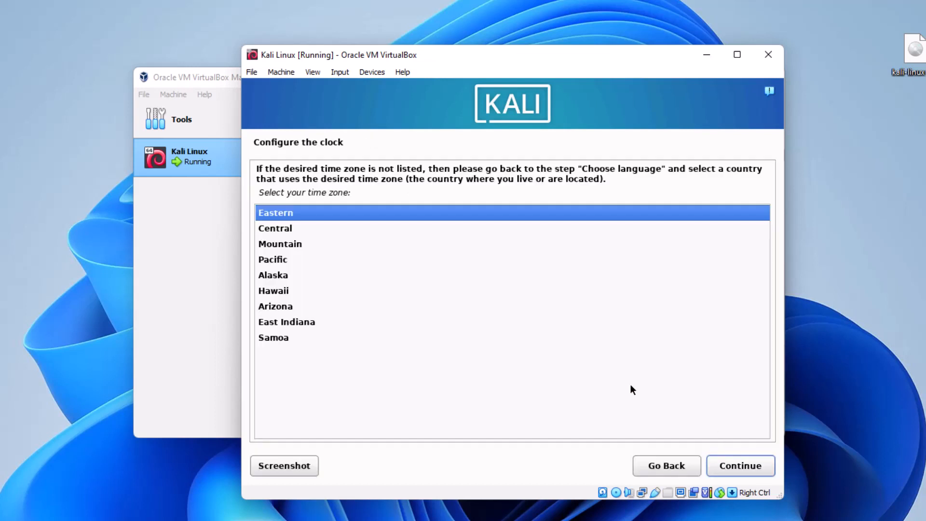
Keep the Eastern time zone, then use the entire 21.5 GB VBOX HARDDISK with all files in one partition, and write the changes.
left_click(756, 466)
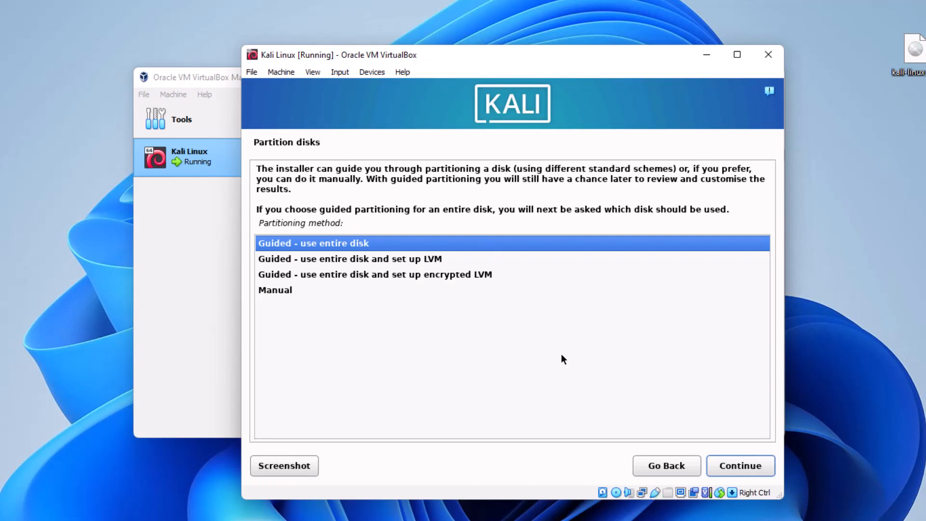
left_click(729, 468)
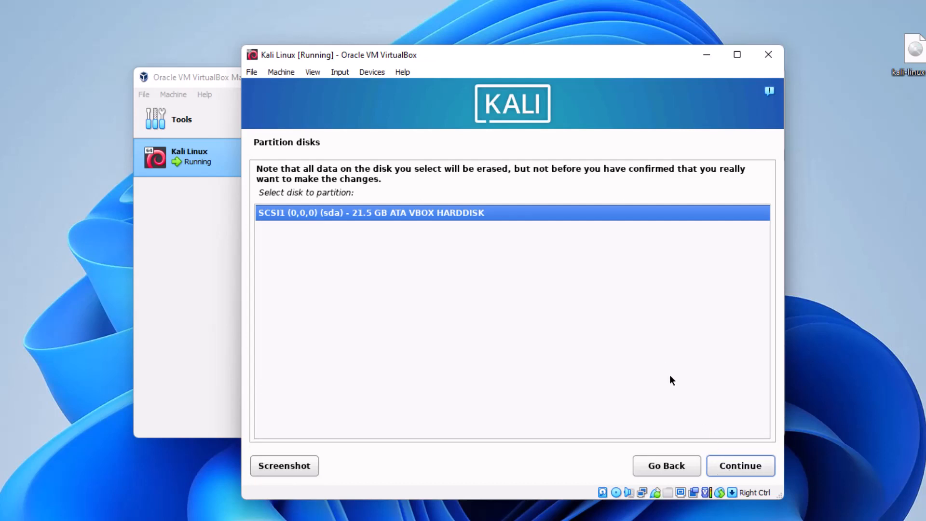
left_click(742, 466)
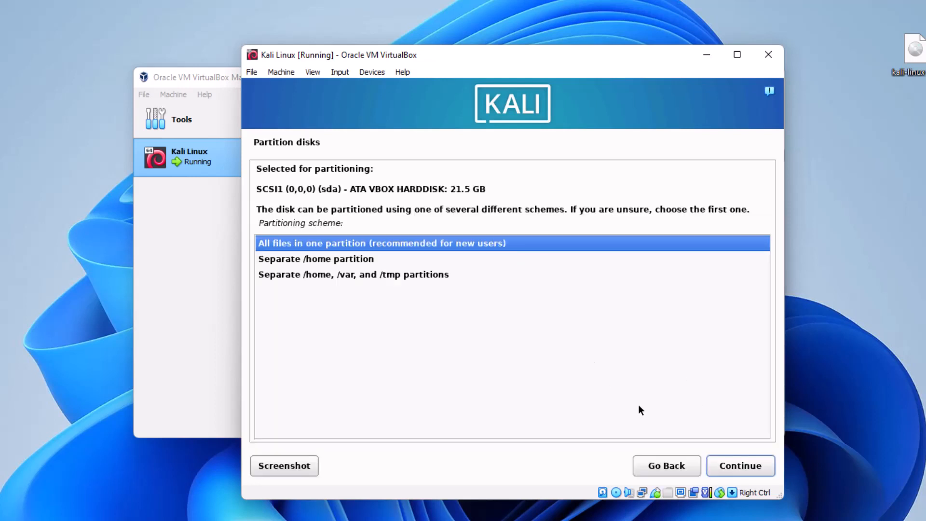
left_click(737, 466)
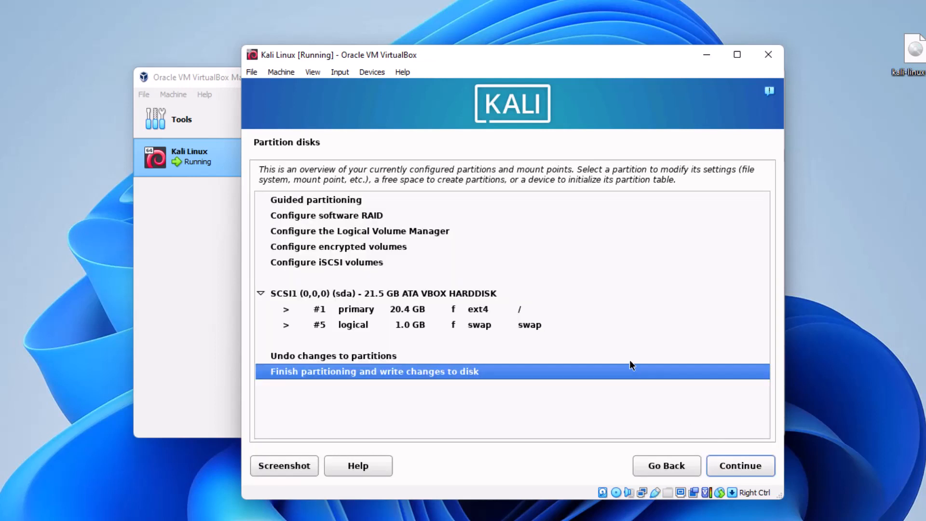
left_click(725, 465)
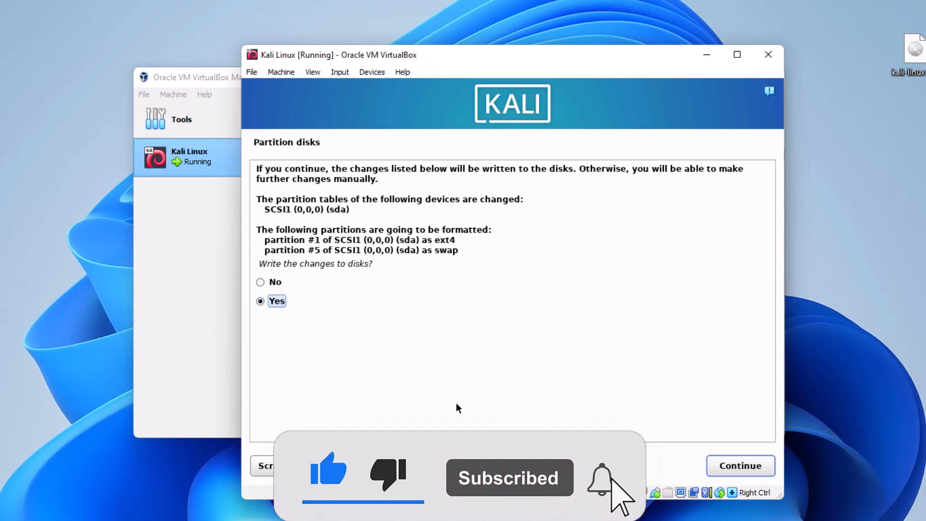
left_click(737, 466)
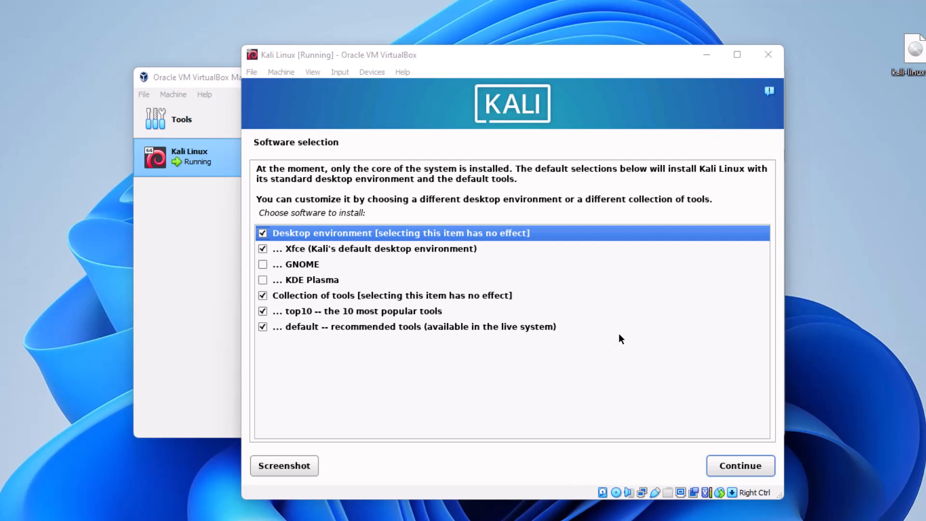
Install the default Xfce desktop and tool selection, then install GRUB on /dev/sda.
left_click(751, 469)
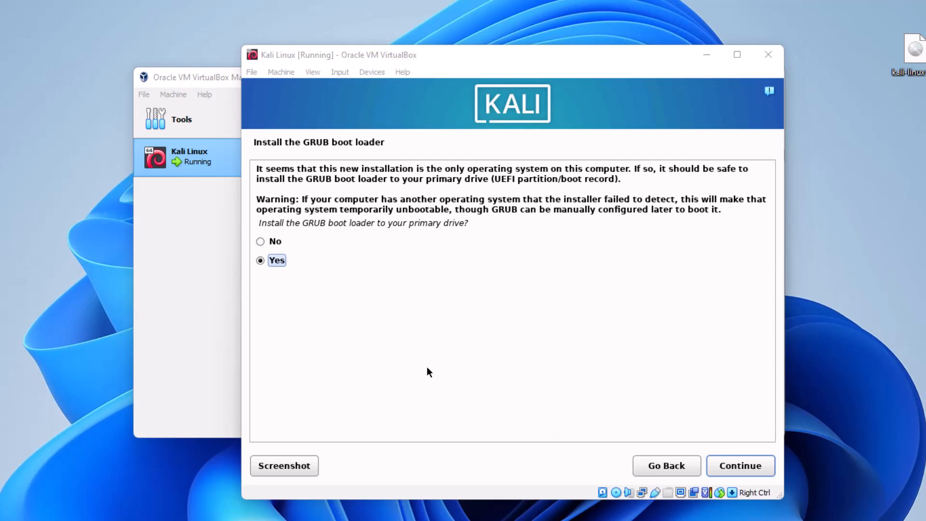
left_click(745, 466)
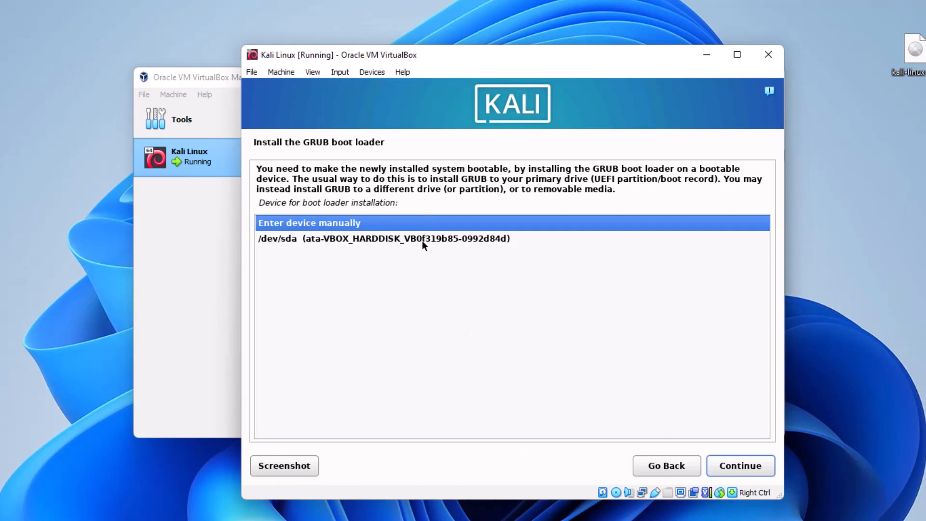
left_click(422, 242)
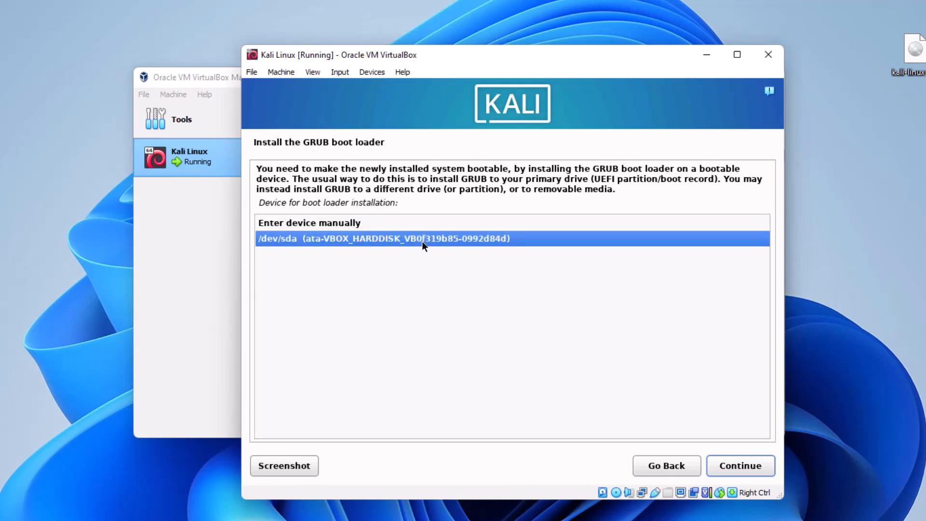
left_click(739, 466)
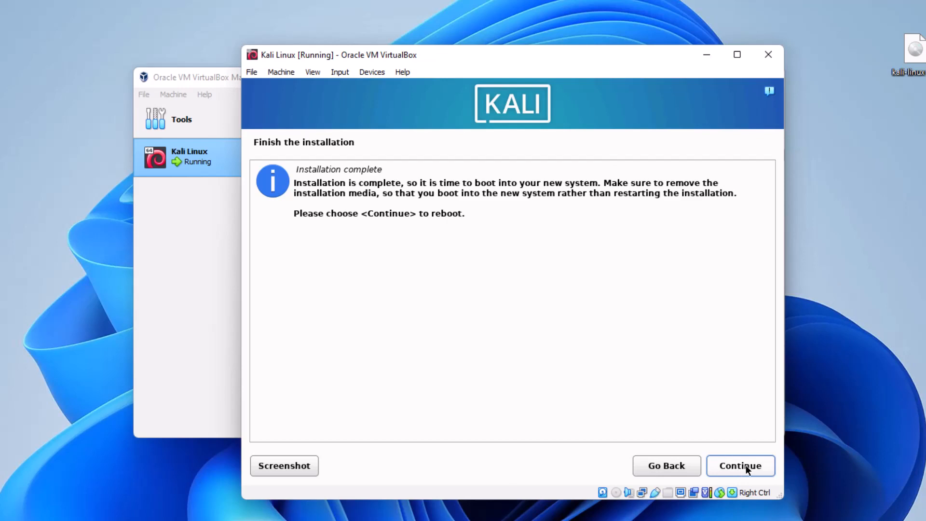
Reboot into Kali, sign in with the new user's username and password, and maximize the VM window.
left_click(746, 466)
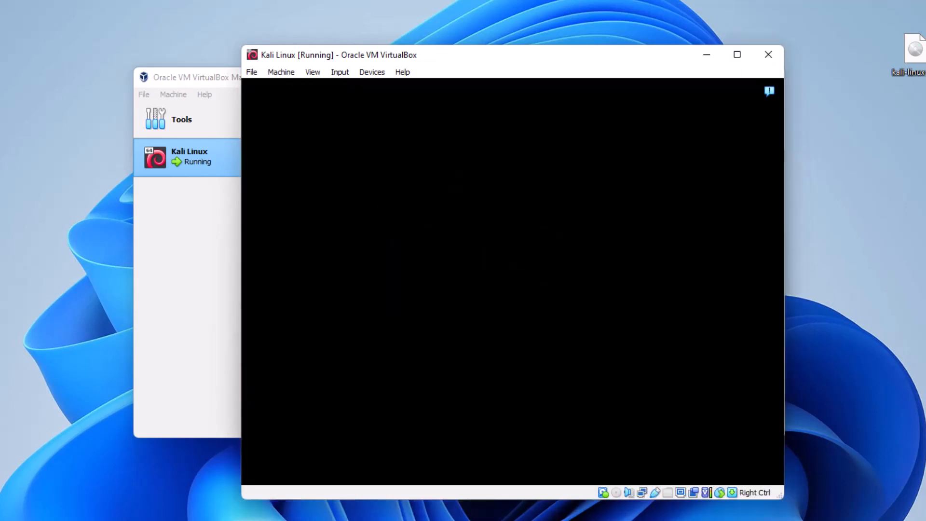
type("h")
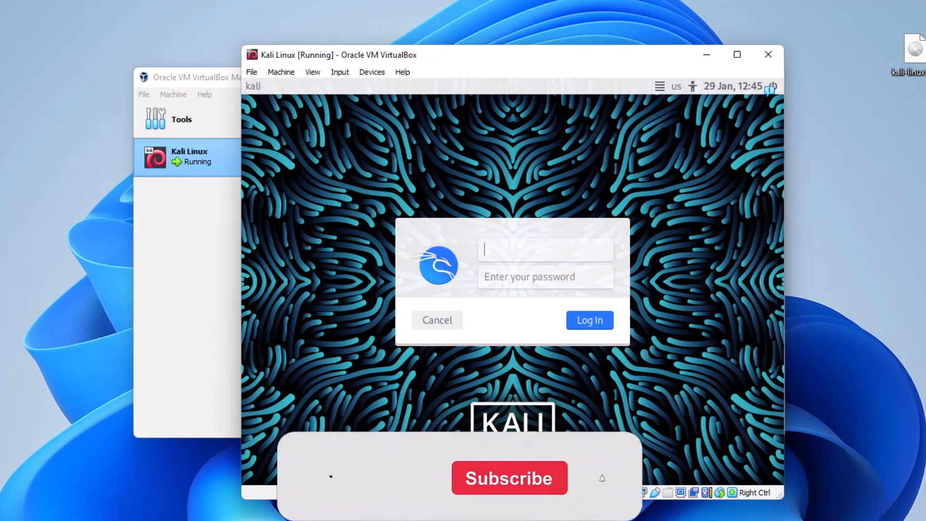
type("acker")
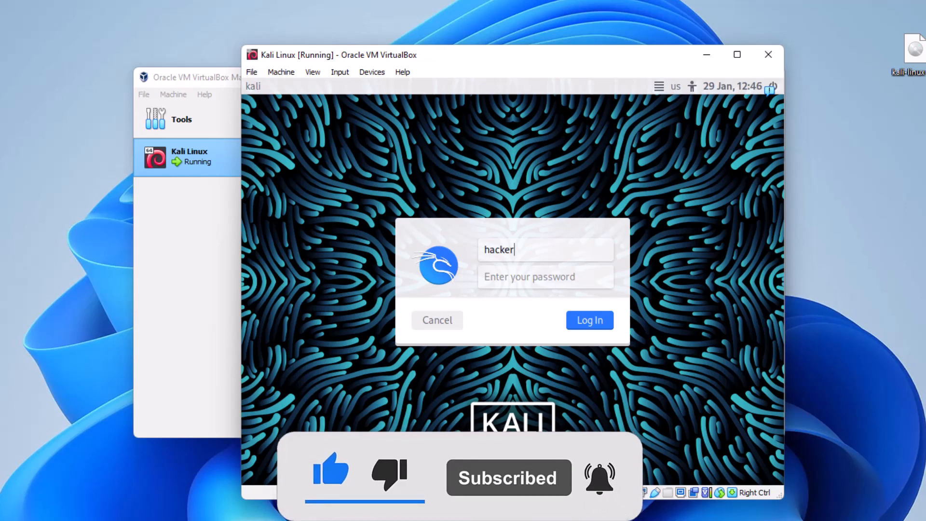
left_click(513, 279)
type("•")
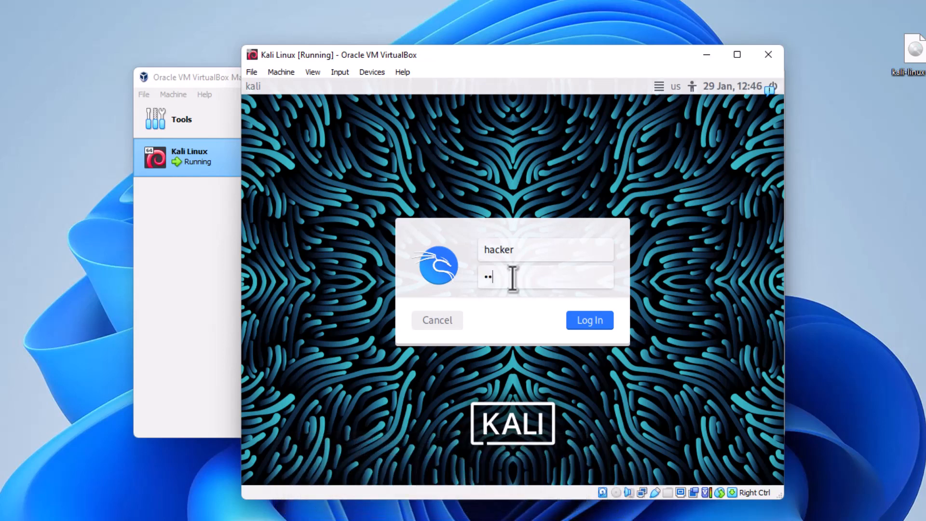
key("Return")
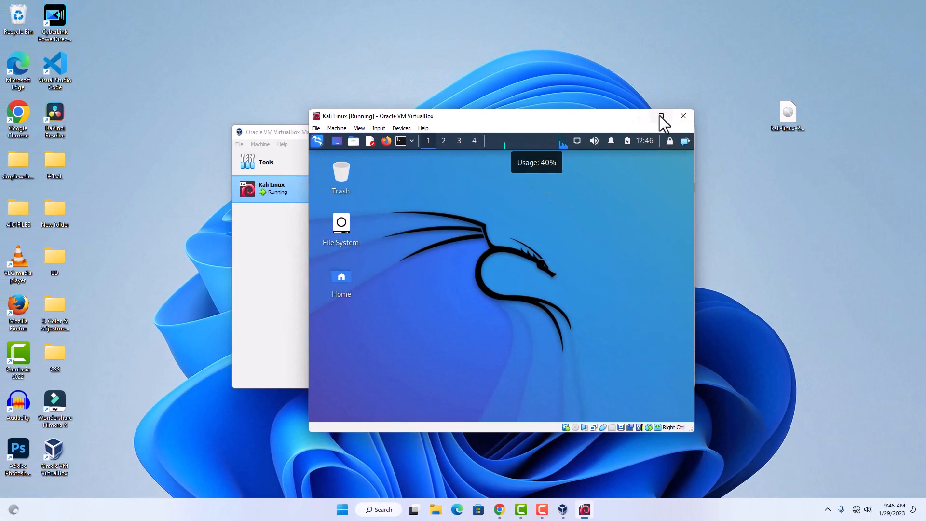
left_click(660, 116)
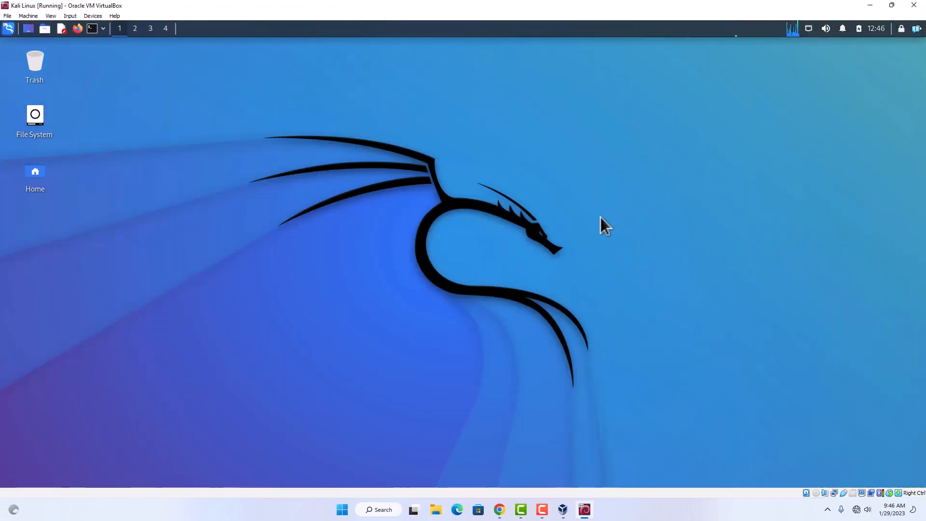